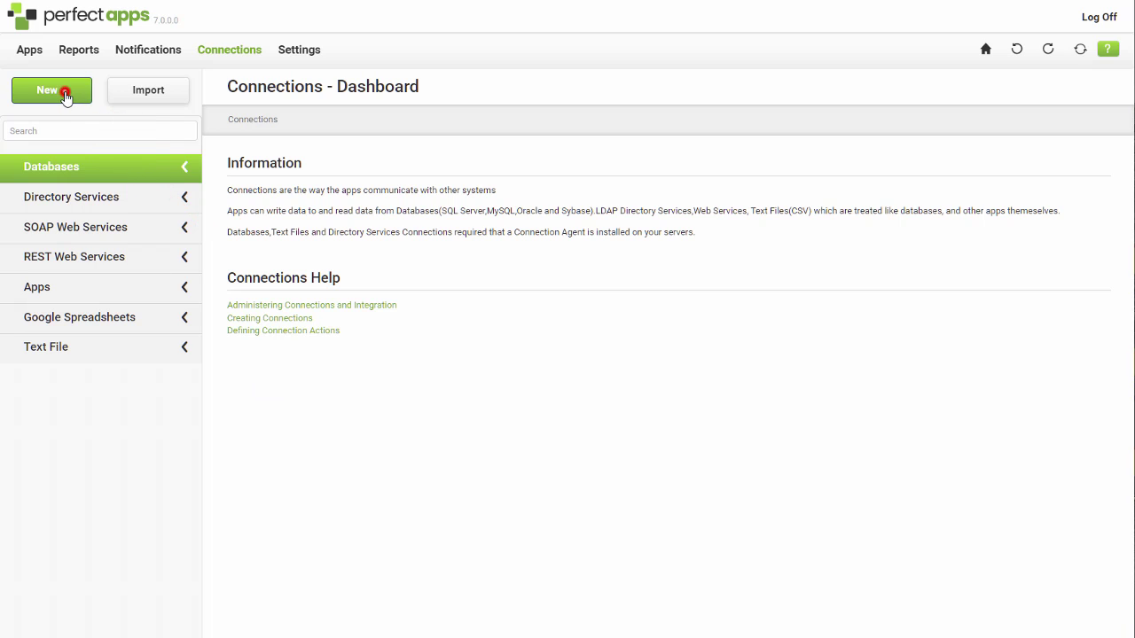
# Step: Create a new app-type connection and name it "Job Description"
pyautogui.click(65, 96)
pyautogui.click(69, 188)
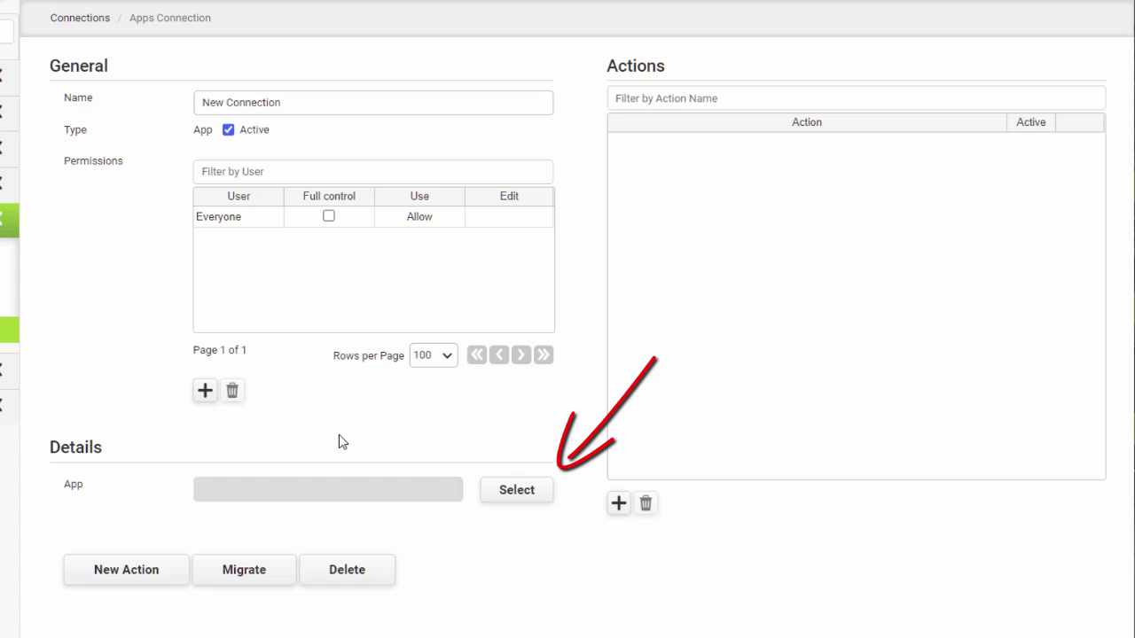
pyautogui.moveTo(292, 105); pyautogui.dragTo(150, 111)
pyautogui.write('Job De')
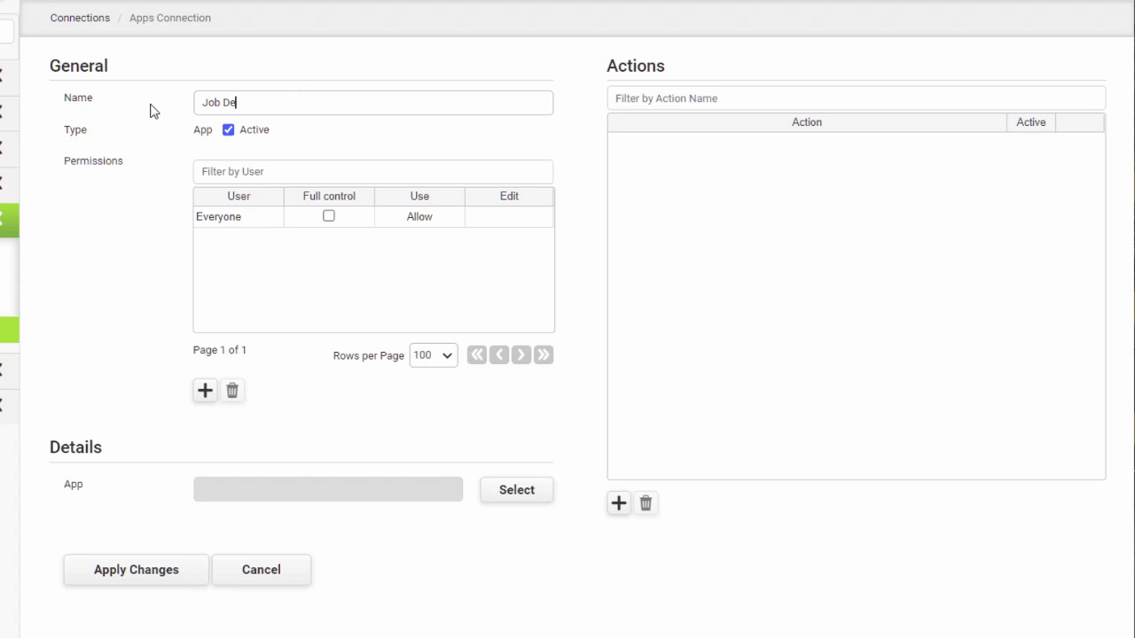
pyautogui.write('scription')
# Step: Link the connection to the shared Job Description app and apply the changes
pyautogui.click(510, 496)
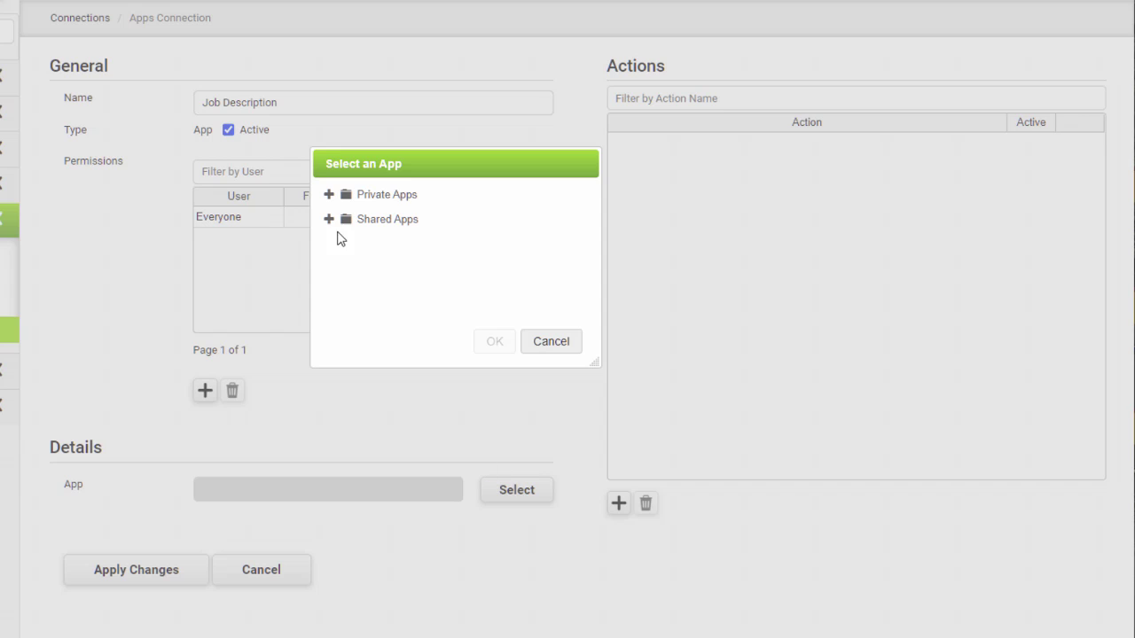
pyautogui.click(329, 220)
pyautogui.click(348, 243)
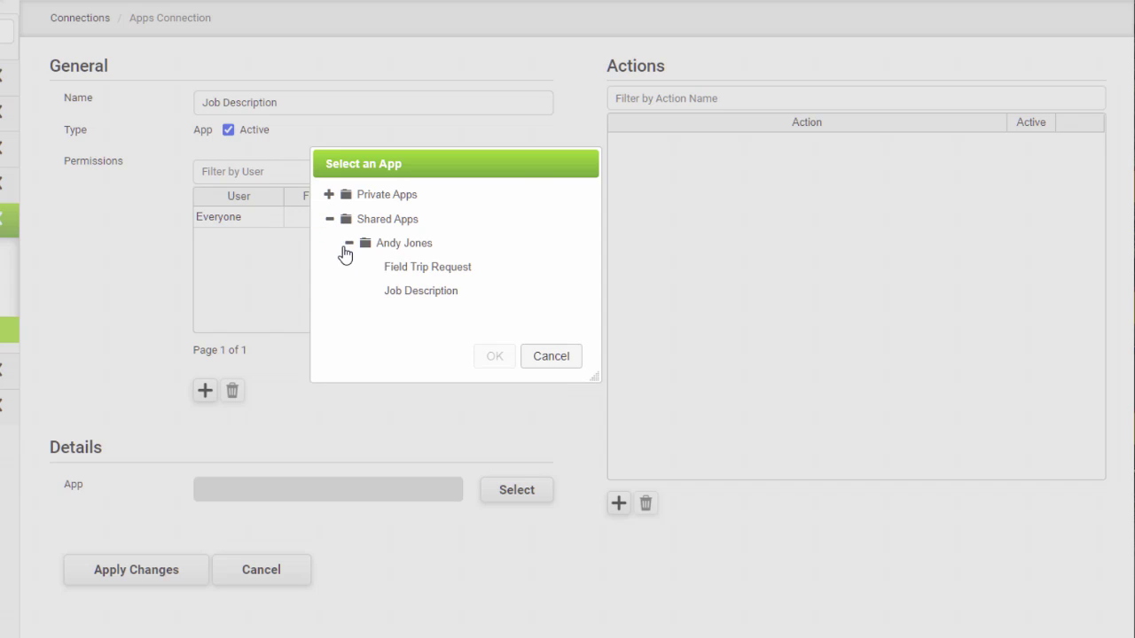
pyautogui.click(398, 291)
pyautogui.click(494, 356)
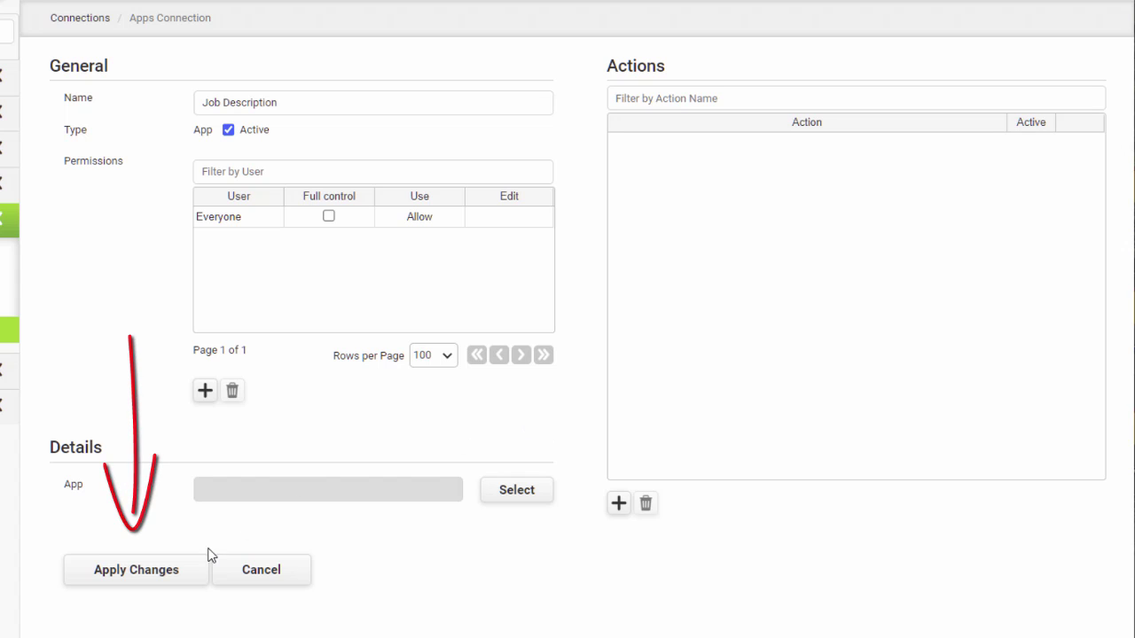
pyautogui.click(146, 570)
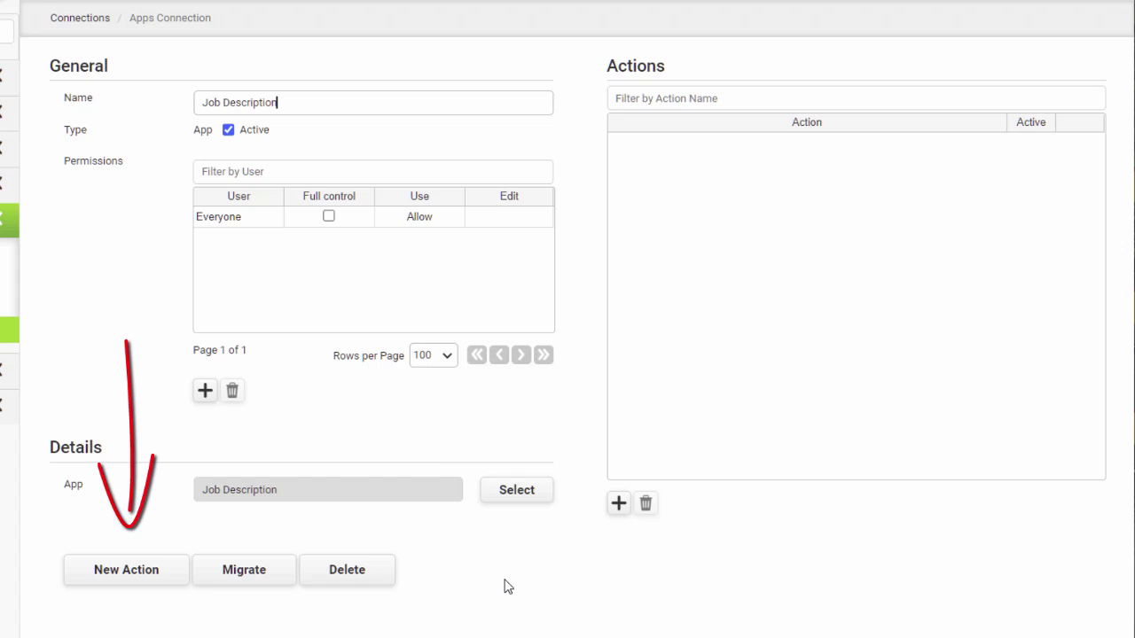
# Step: Add a new action to the connection, named "READ Job Description", with the type Read
pyautogui.click(132, 575)
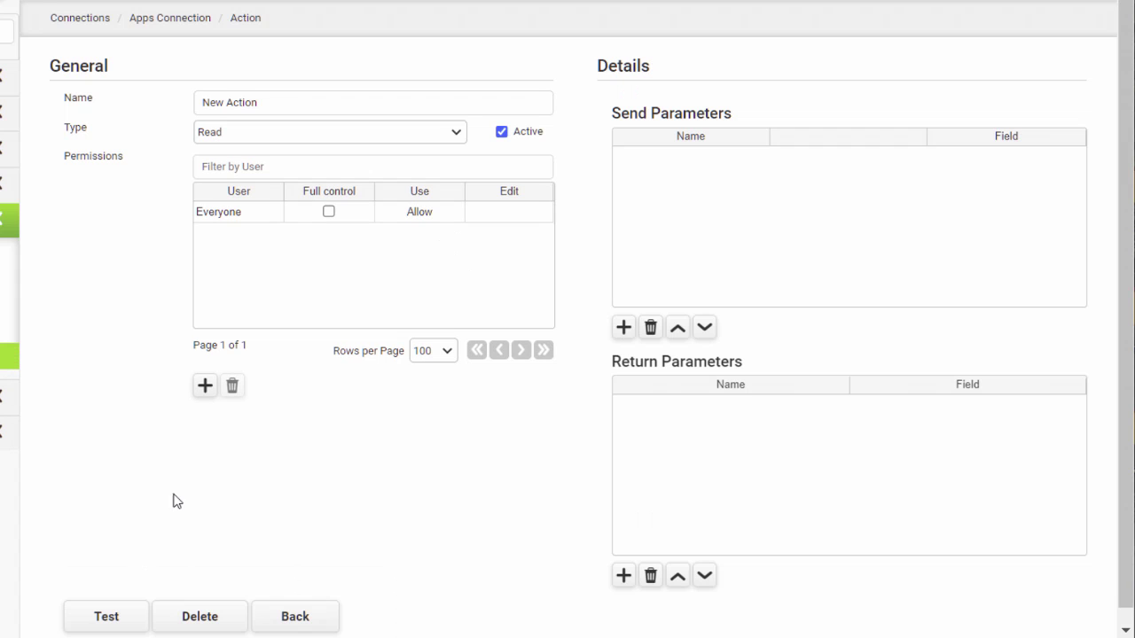
pyautogui.click(275, 101)
pyautogui.hotkey('ctrl', 'a')
pyautogui.write('READ Jo')
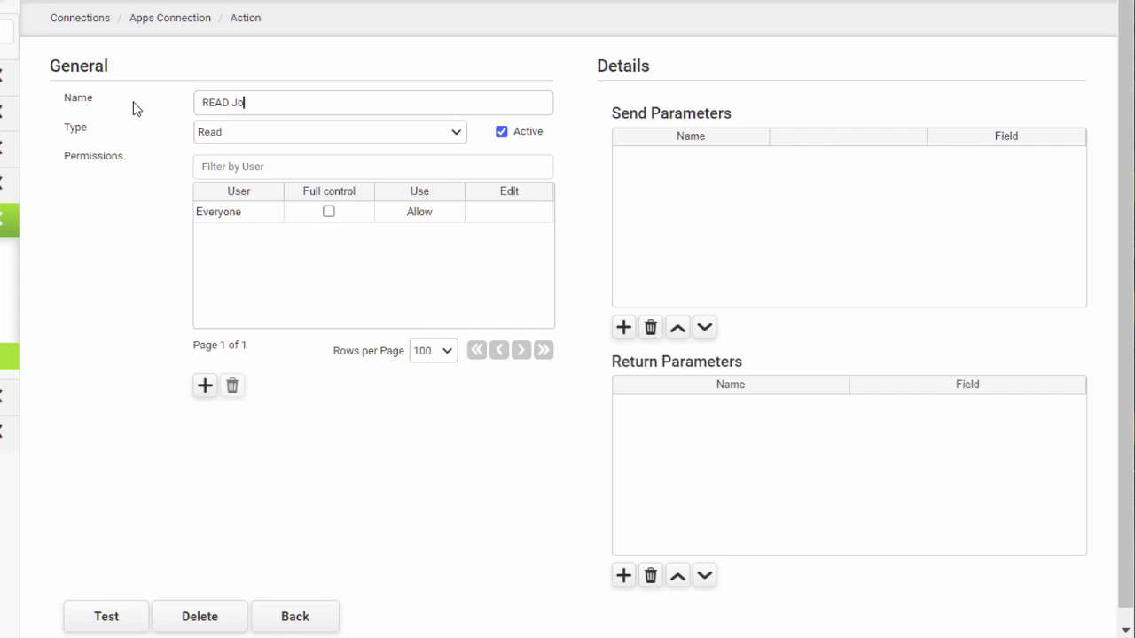
pyautogui.write('b Description')
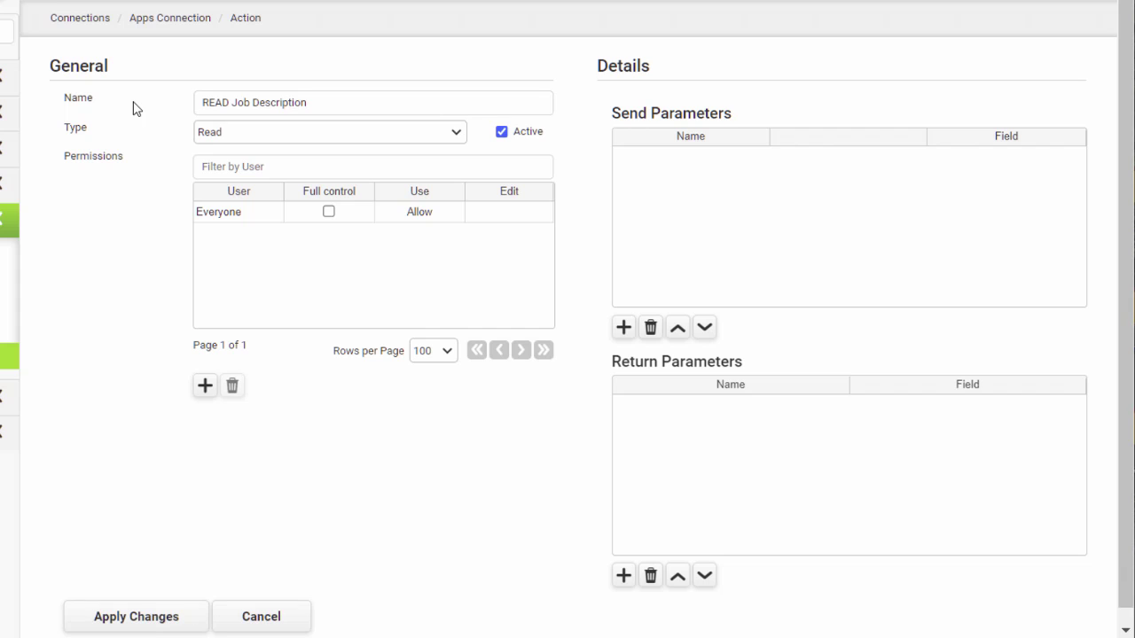
pyautogui.click(456, 133)
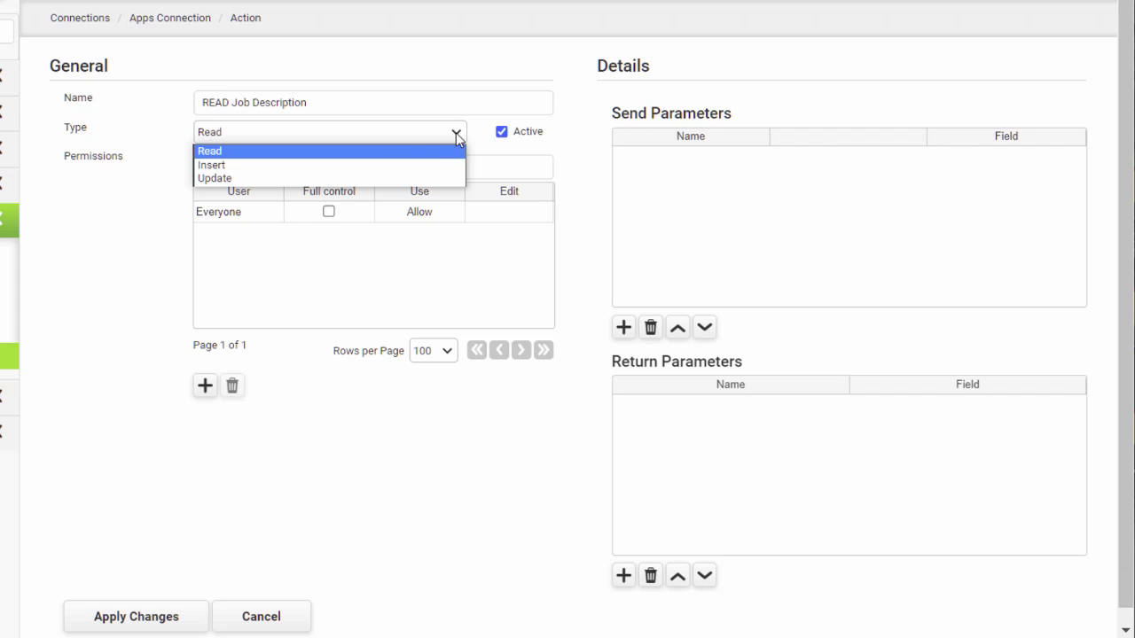
pyautogui.click(388, 152)
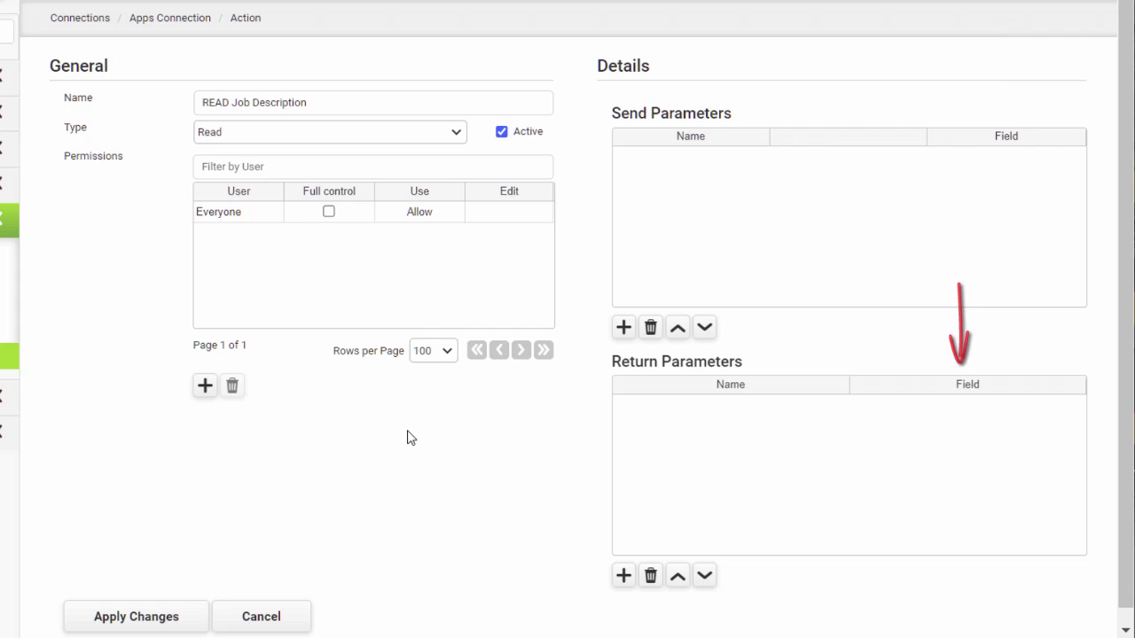
# Step: Add a send parameter mapped to the field "Page 1|Active Group - Caption"
pyautogui.click(624, 328)
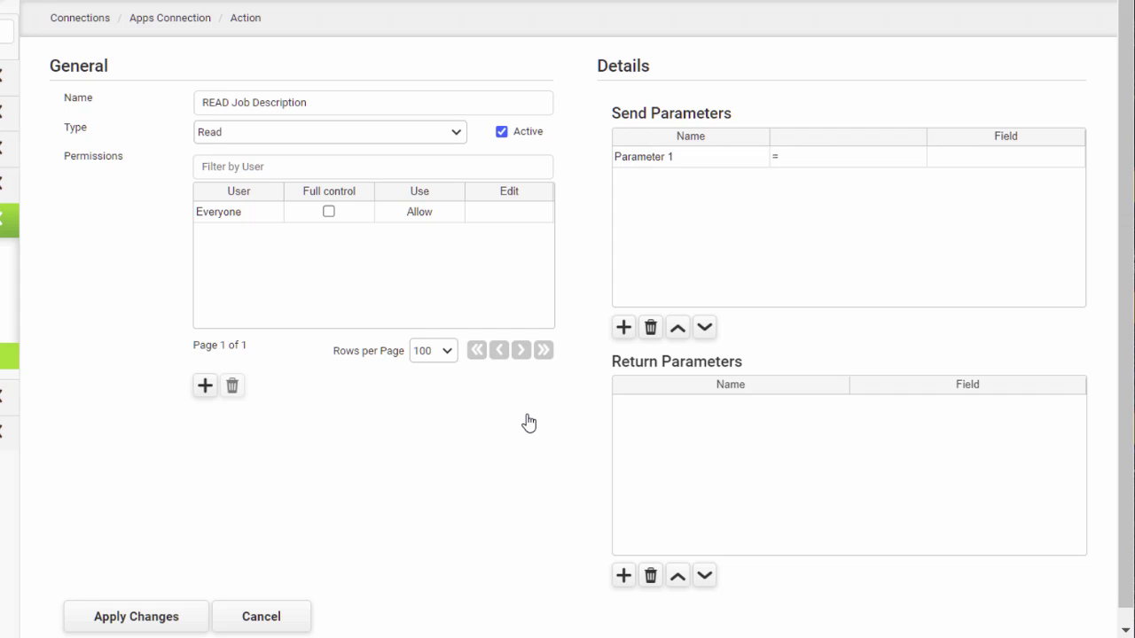
pyautogui.click(995, 160)
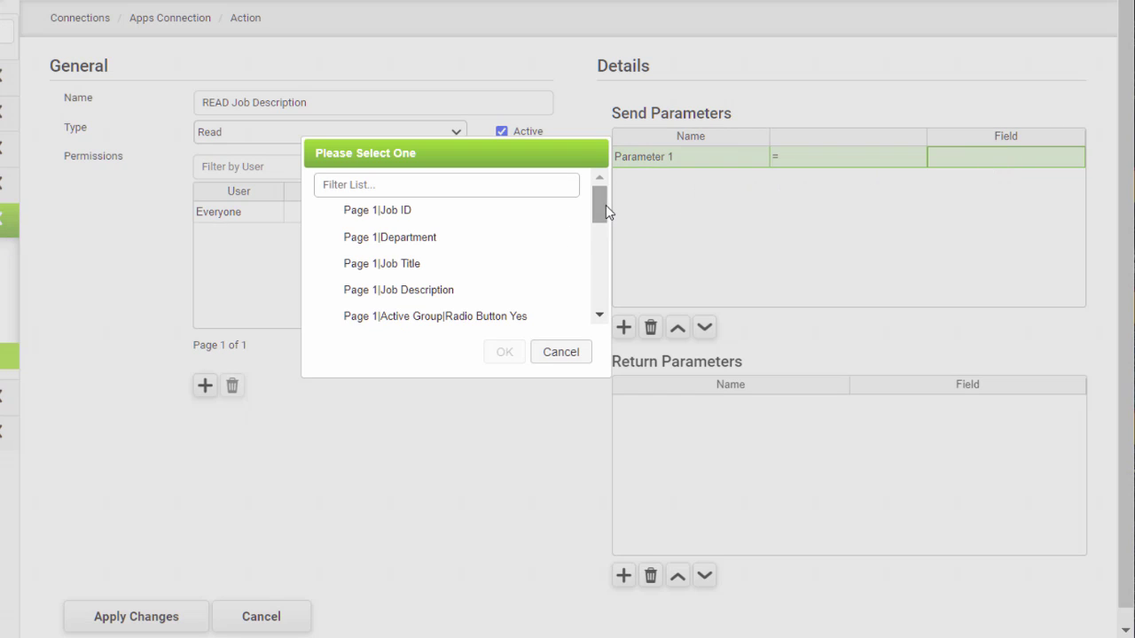
pyautogui.moveTo(606, 205); pyautogui.dragTo(601, 230)
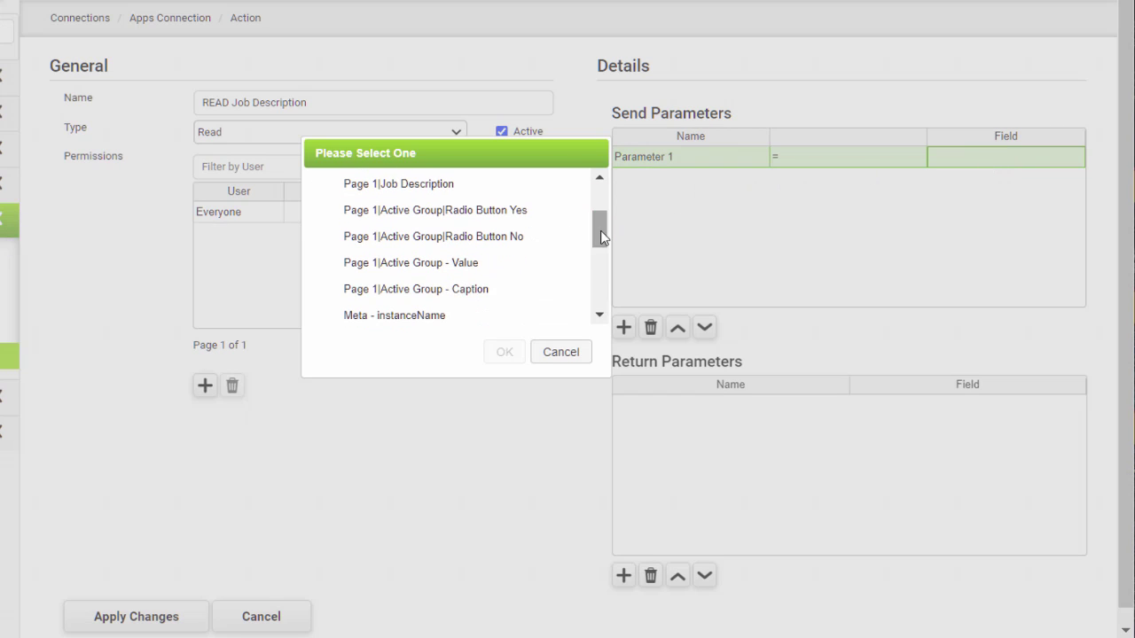
pyautogui.click(439, 289)
pyautogui.click(501, 353)
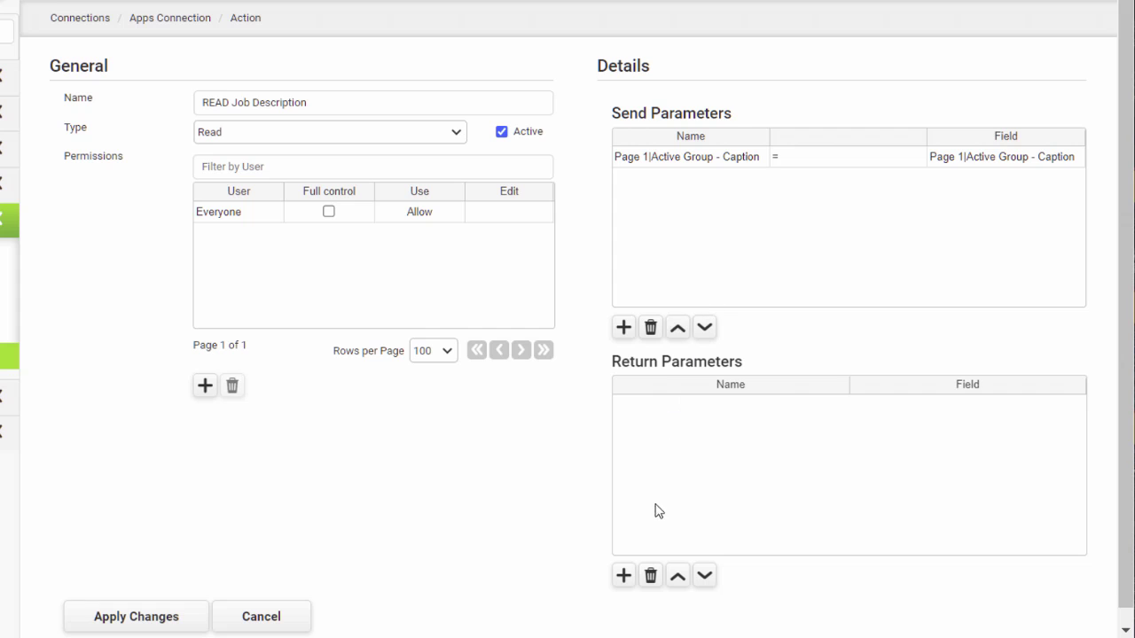
# Step: Add three return parameters and map the first one to the field "Page 1|Job ID"
pyautogui.click(625, 576)
pyautogui.click(624, 577)
pyautogui.click(623, 577)
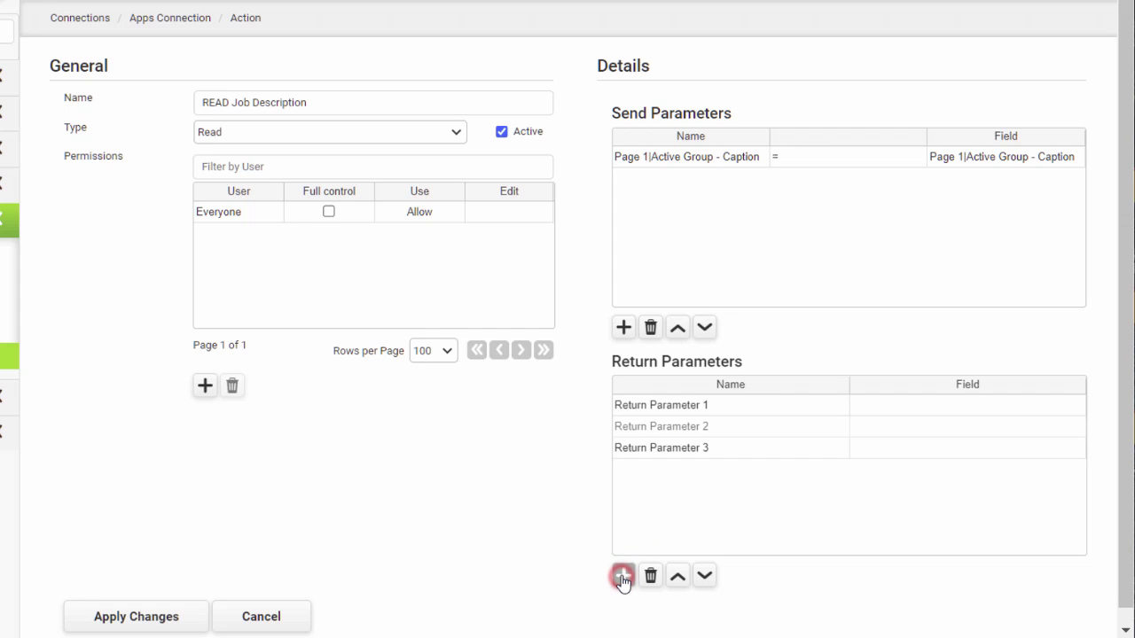
pyautogui.click(909, 408)
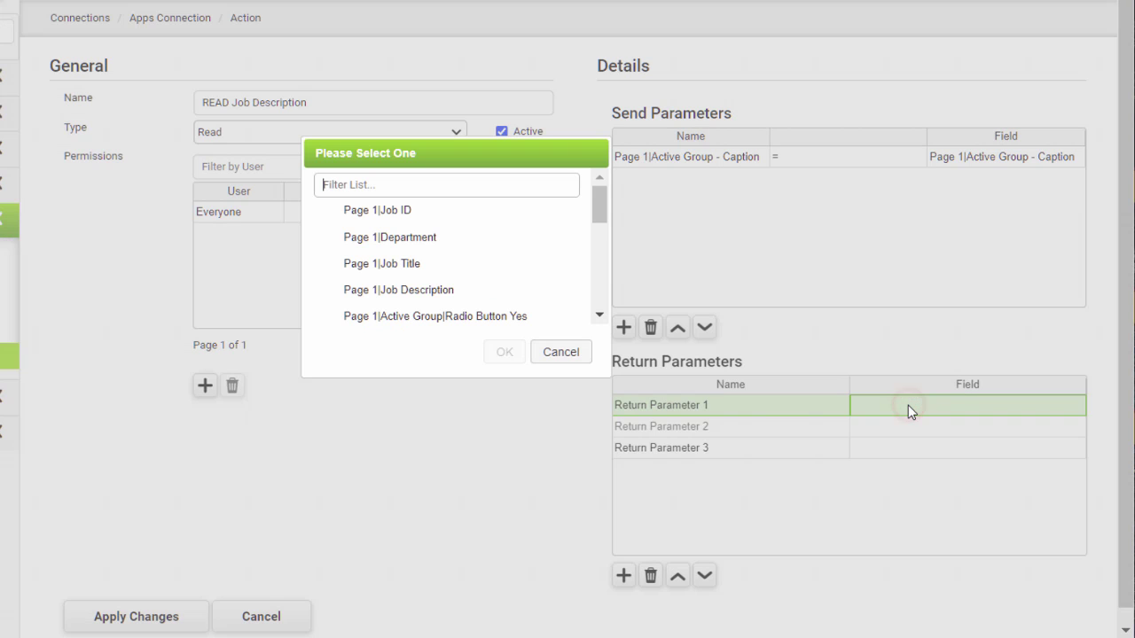
pyautogui.click(401, 213)
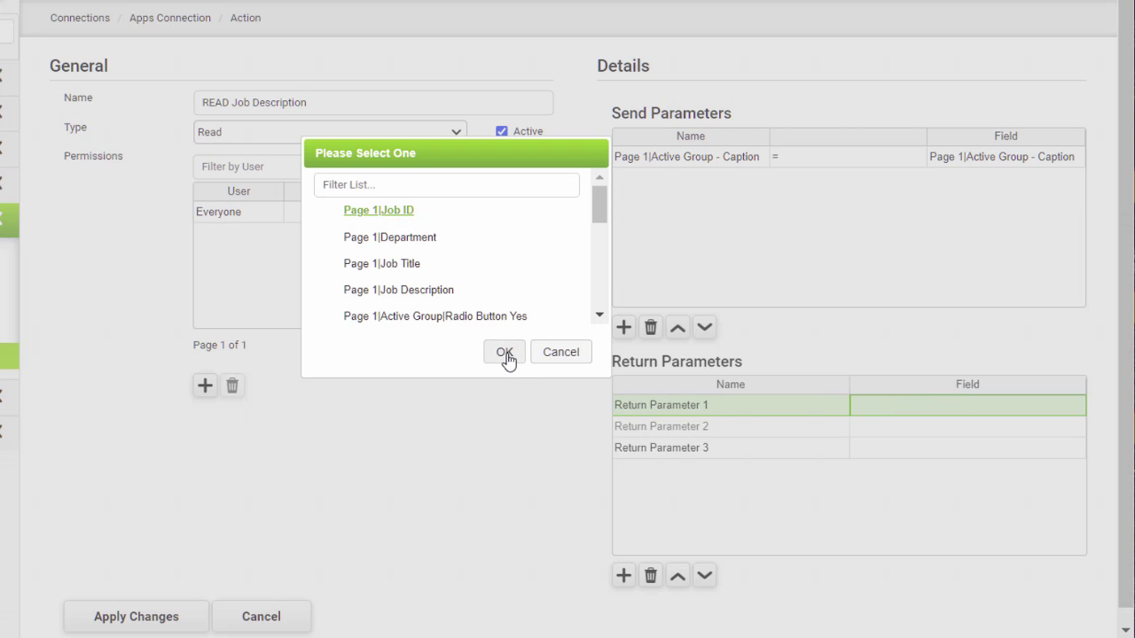
pyautogui.click(507, 355)
# Step: Map the second return parameter to "Page 1|Job Title" and the third to "Page 1|Job Description", and apply the action's changes
pyautogui.click(875, 427)
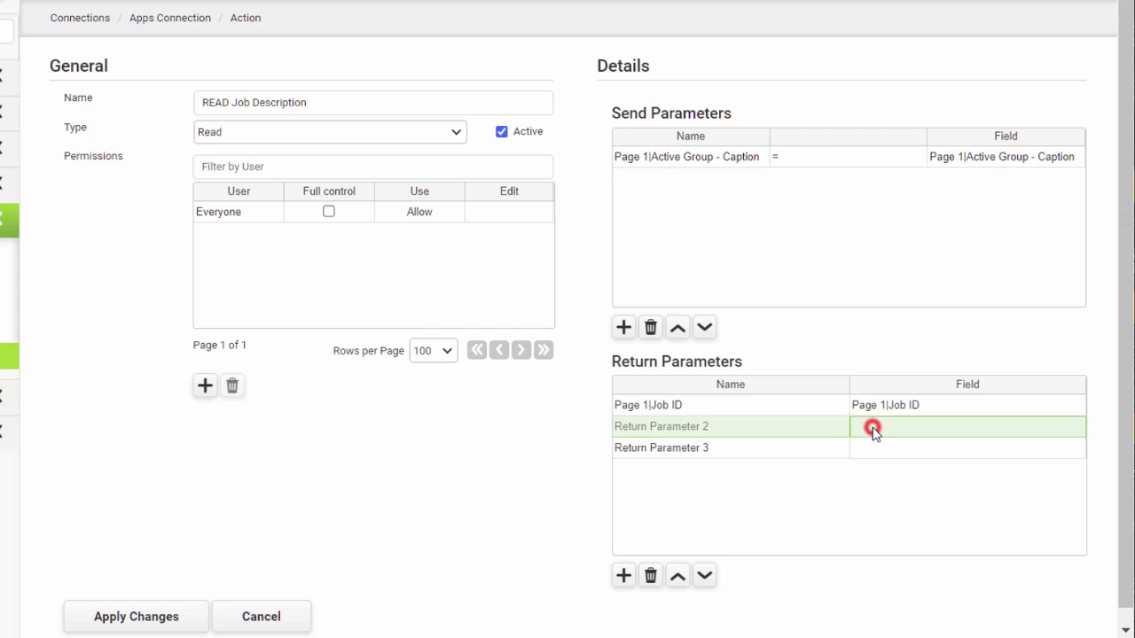
pyautogui.click(408, 264)
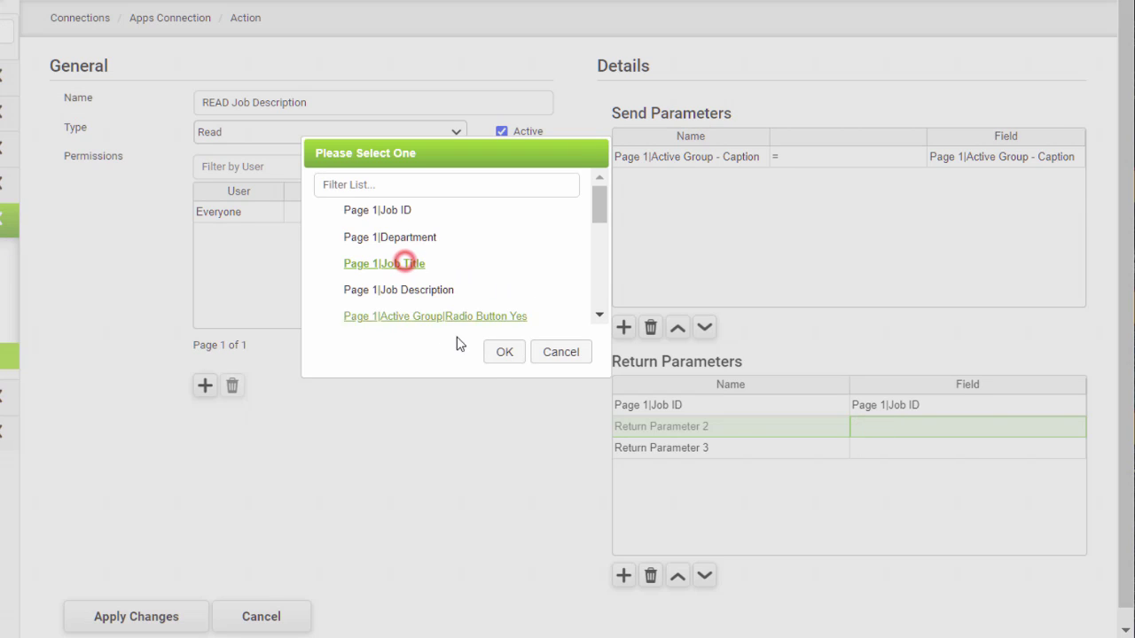
pyautogui.click(501, 353)
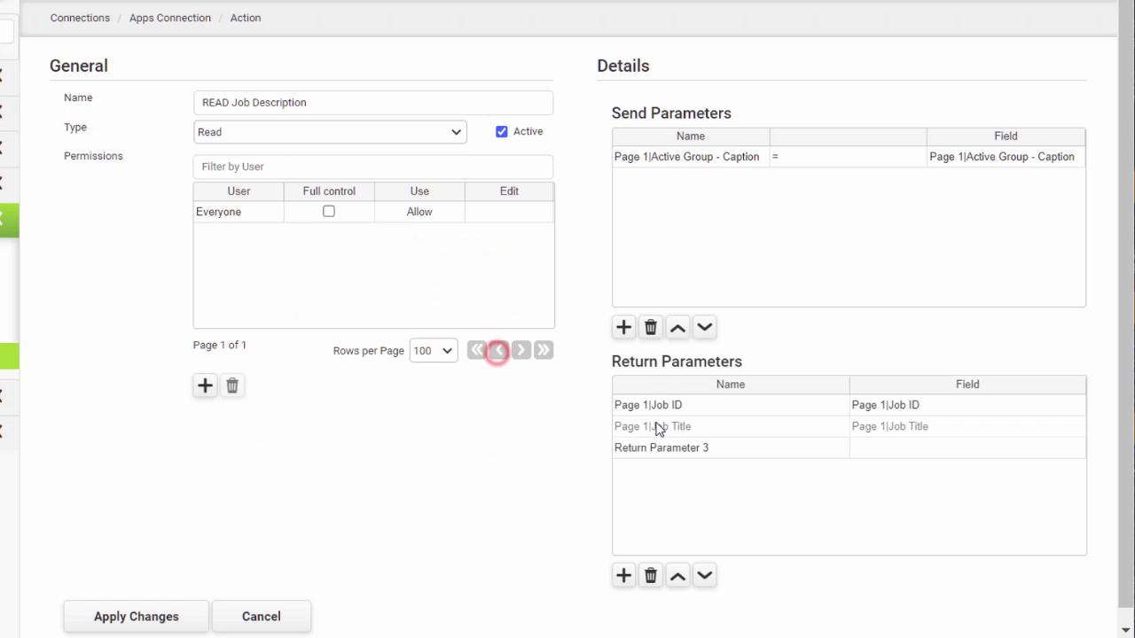
pyautogui.click(875, 448)
pyautogui.click(418, 290)
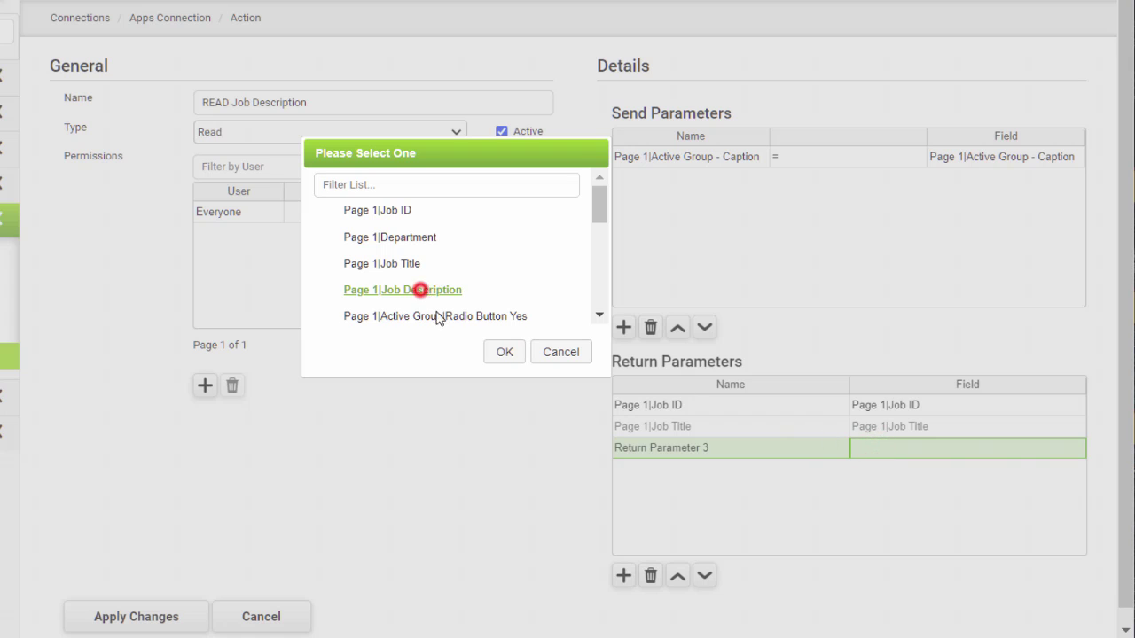
pyautogui.click(502, 354)
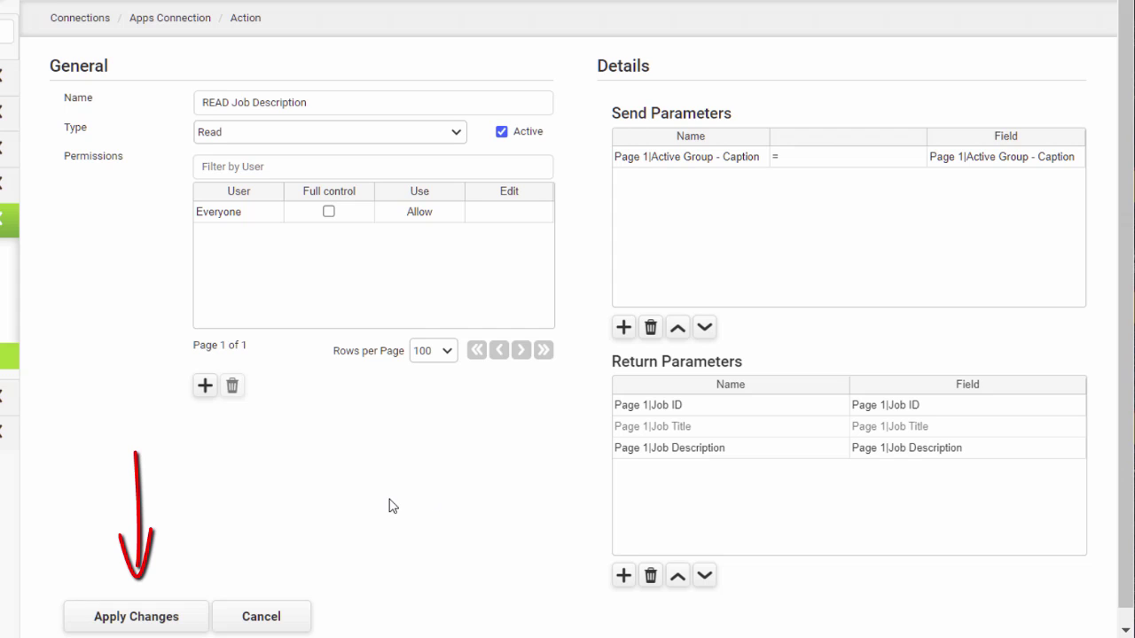
pyautogui.click(134, 616)
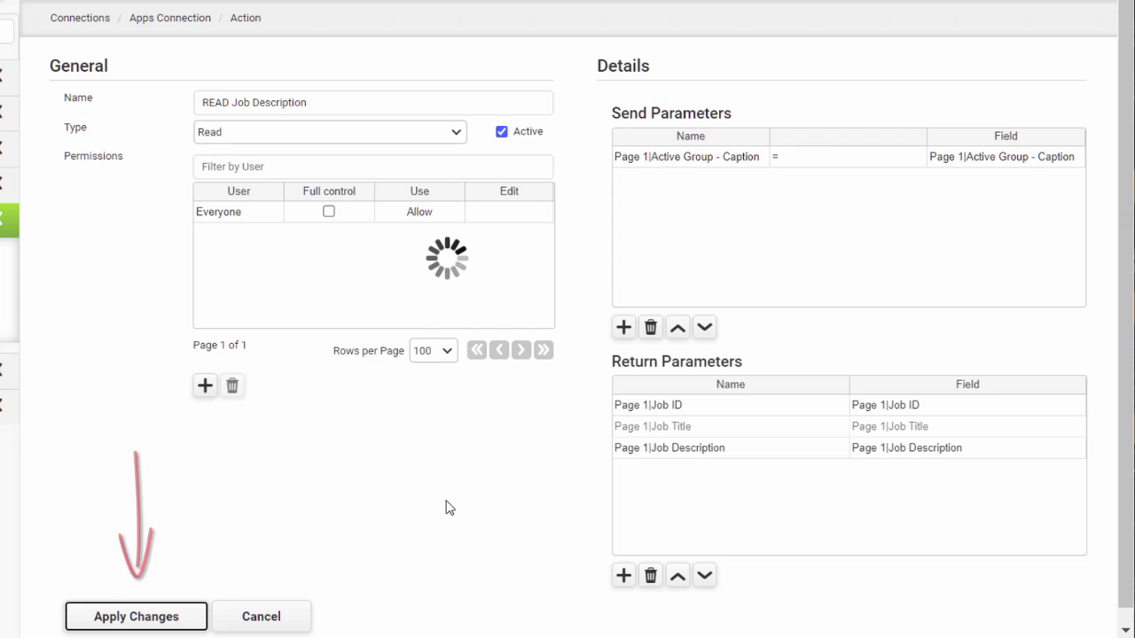